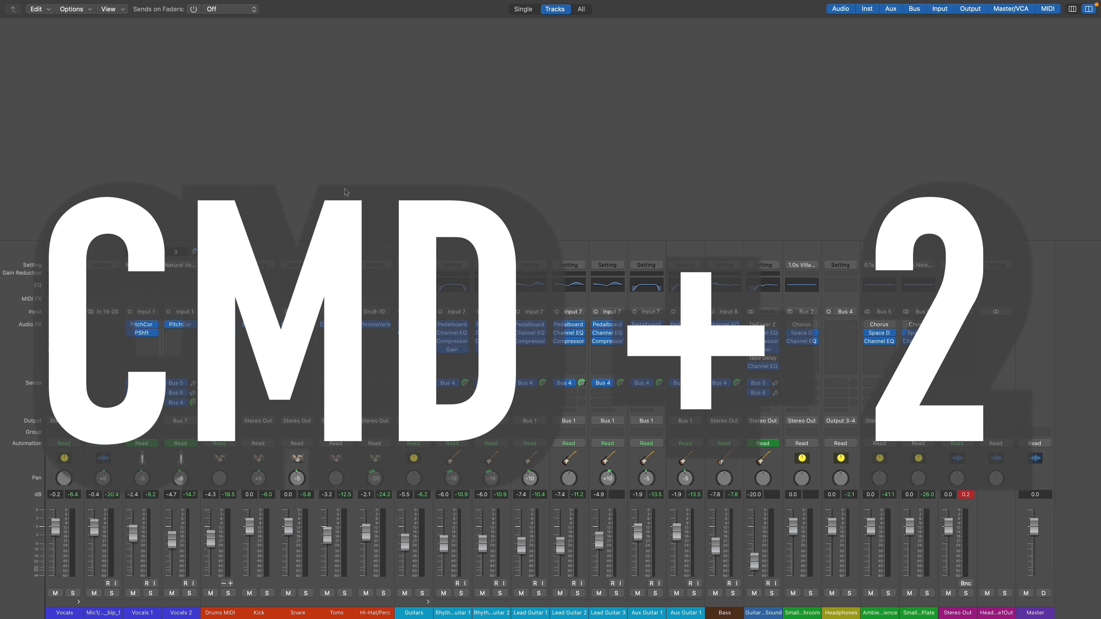
Step: Select the Vocals 1 channel strip and solo the track
left_click_drag(70, 578, 176, 576)
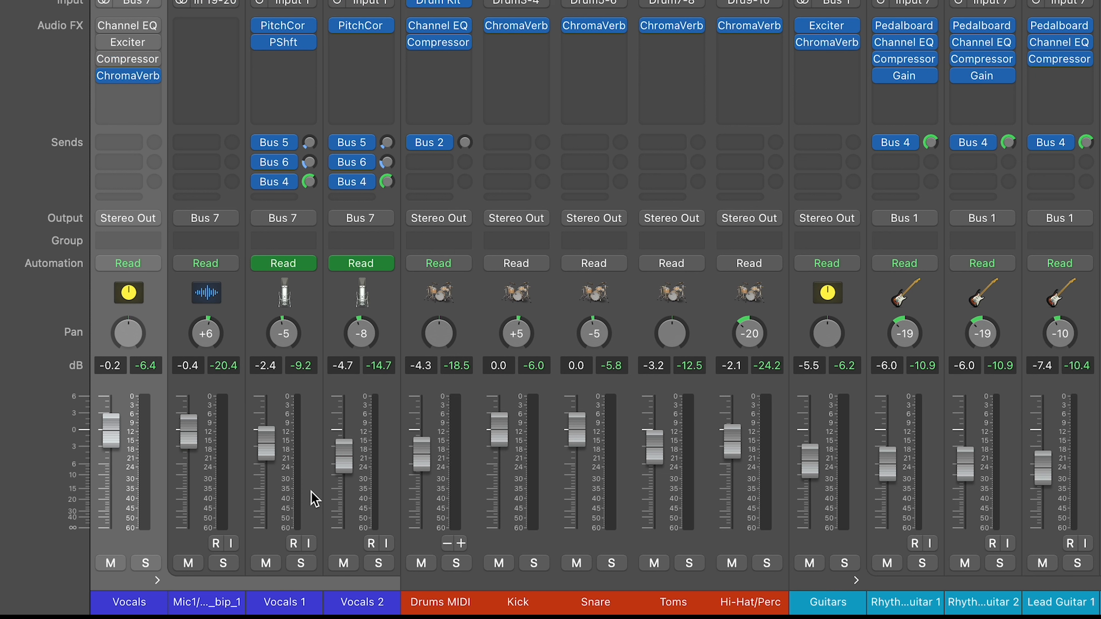
left_click(316, 498)
mouse_move(287, 29)
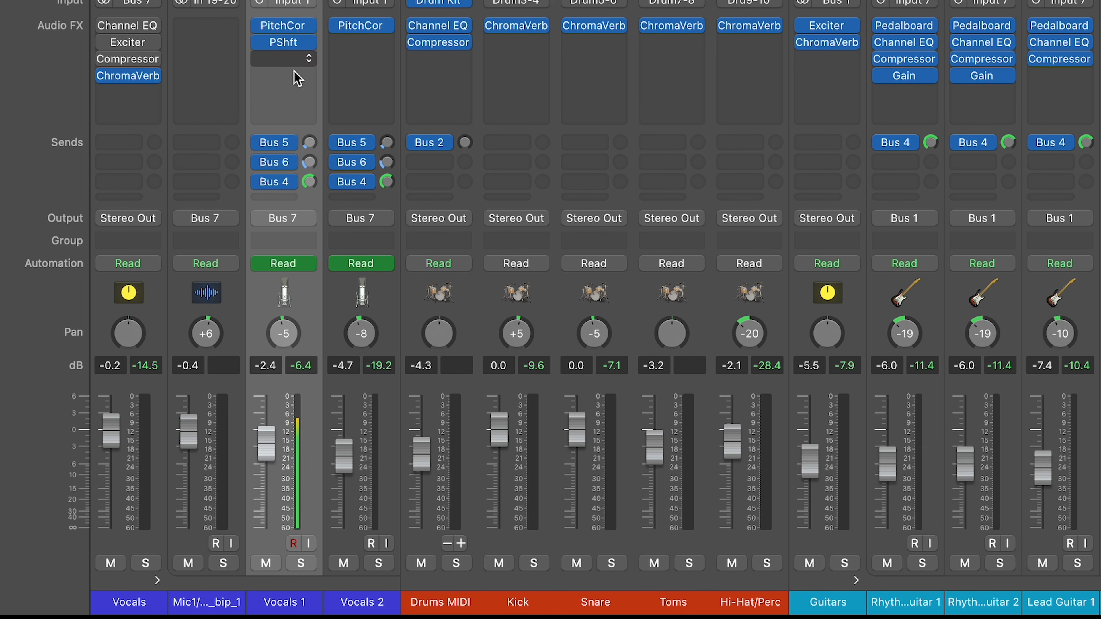
left_click(303, 567)
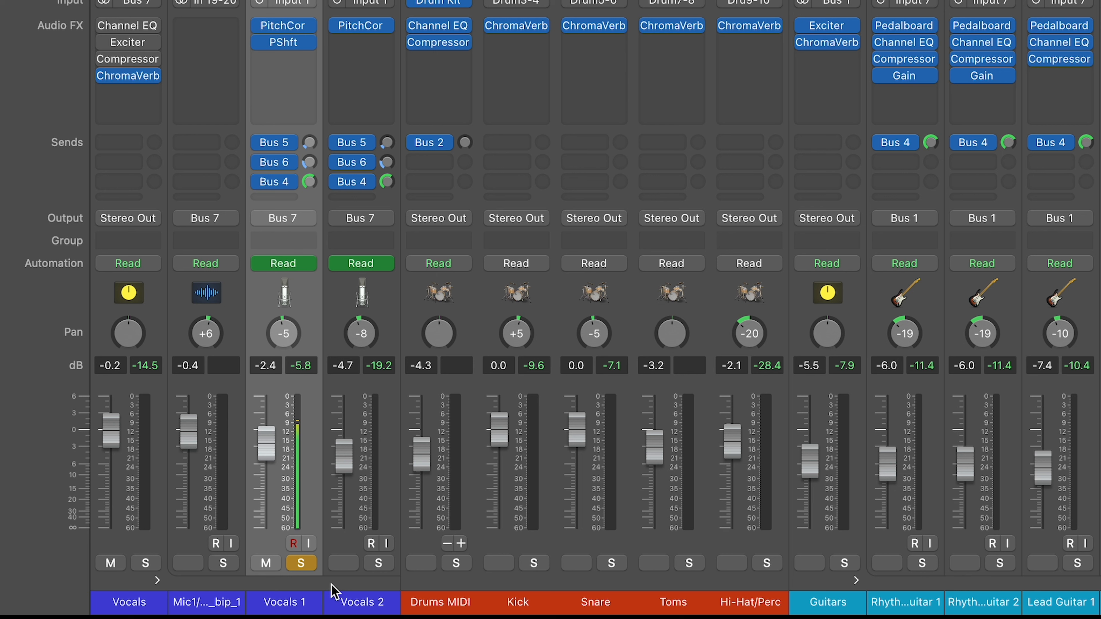
left_click(304, 563)
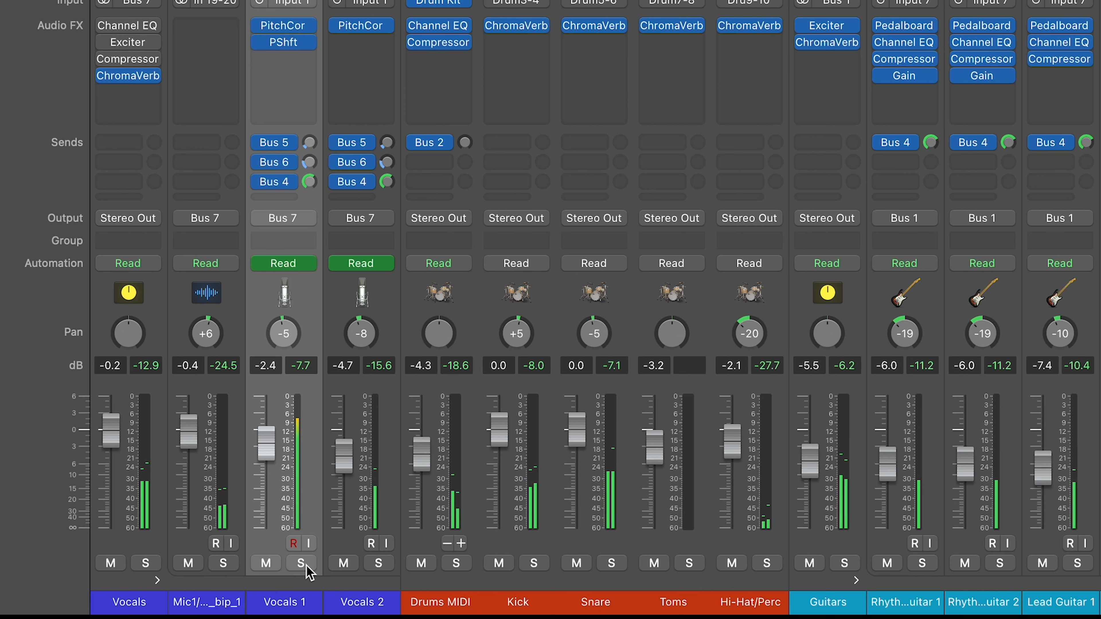
left_click(302, 563)
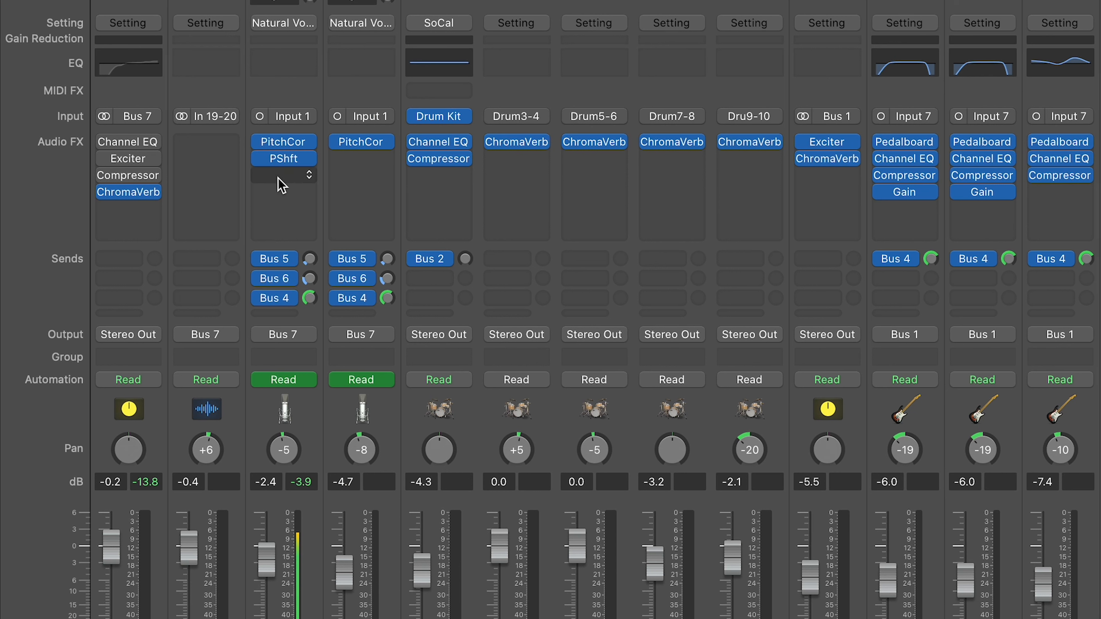
Step: Insert a Channel EQ into the empty Audio FX slot below PShft on Vocals 1
left_click(280, 176)
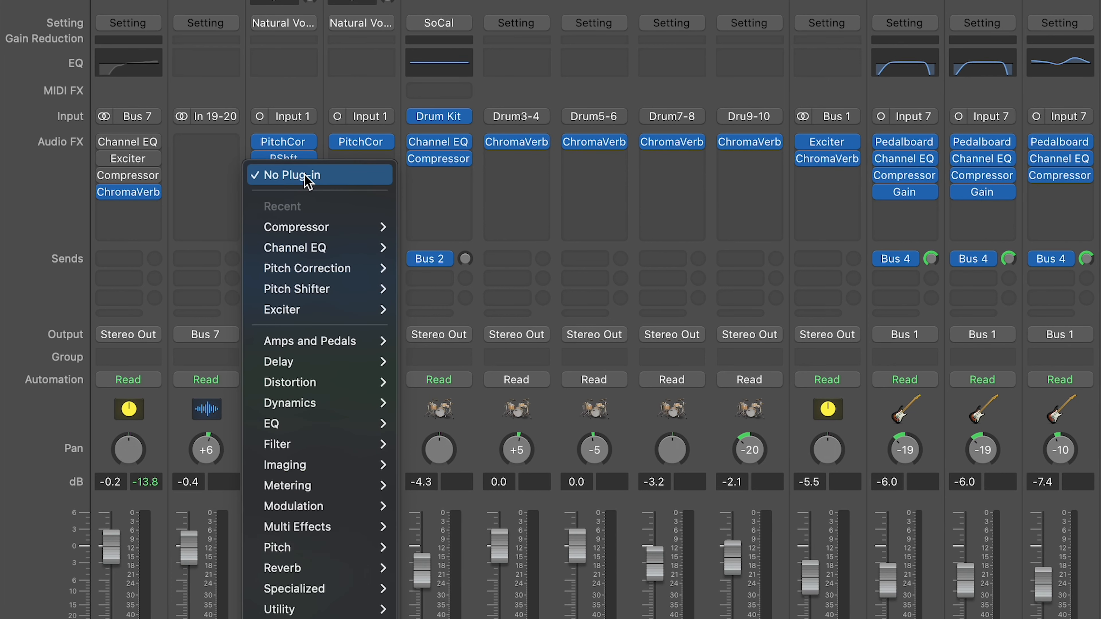
mouse_move(330, 425)
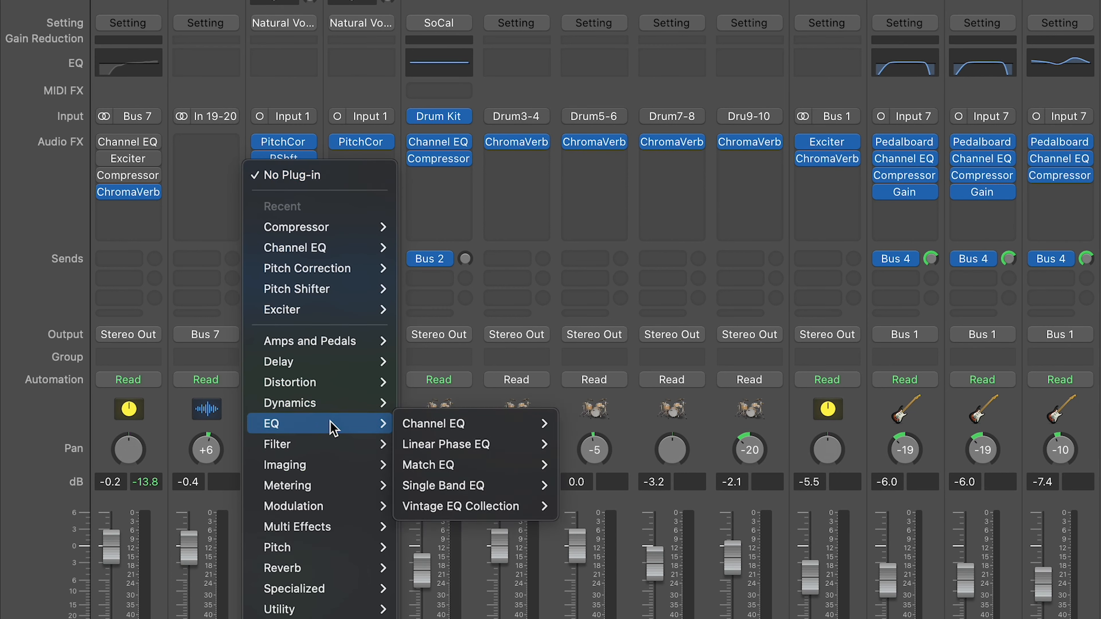
mouse_move(454, 423)
left_click(579, 423)
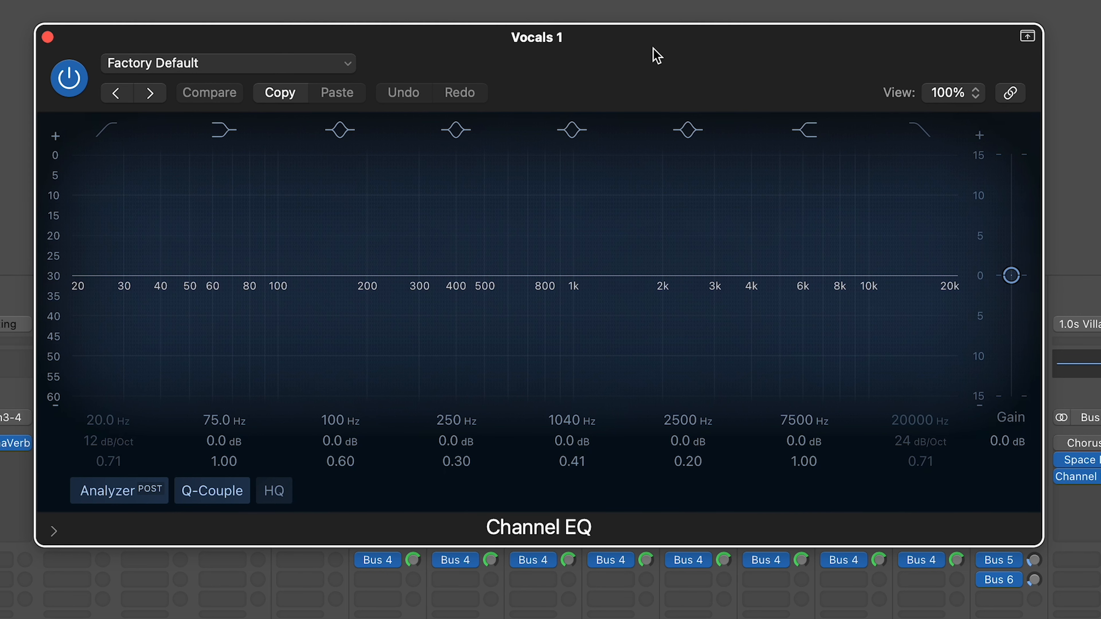
Step: Try shaping the Vocals 1 EQ with a 57 Hz low cut, a high cut, a boost near 2500 Hz and a cut near 250 Hz
mouse_move(578, 279)
left_mouse_down()
mouse_move(579, 201)
mouse_move(575, 357)
mouse_move(586, 275)
left_mouse_up()
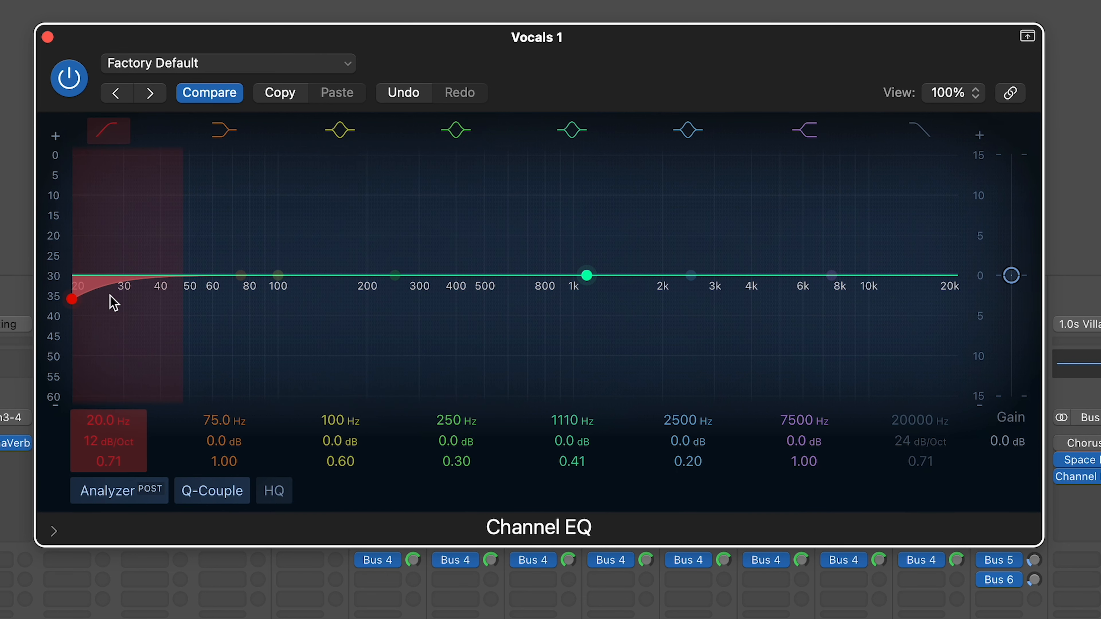
left_click_drag(98, 309, 209, 316)
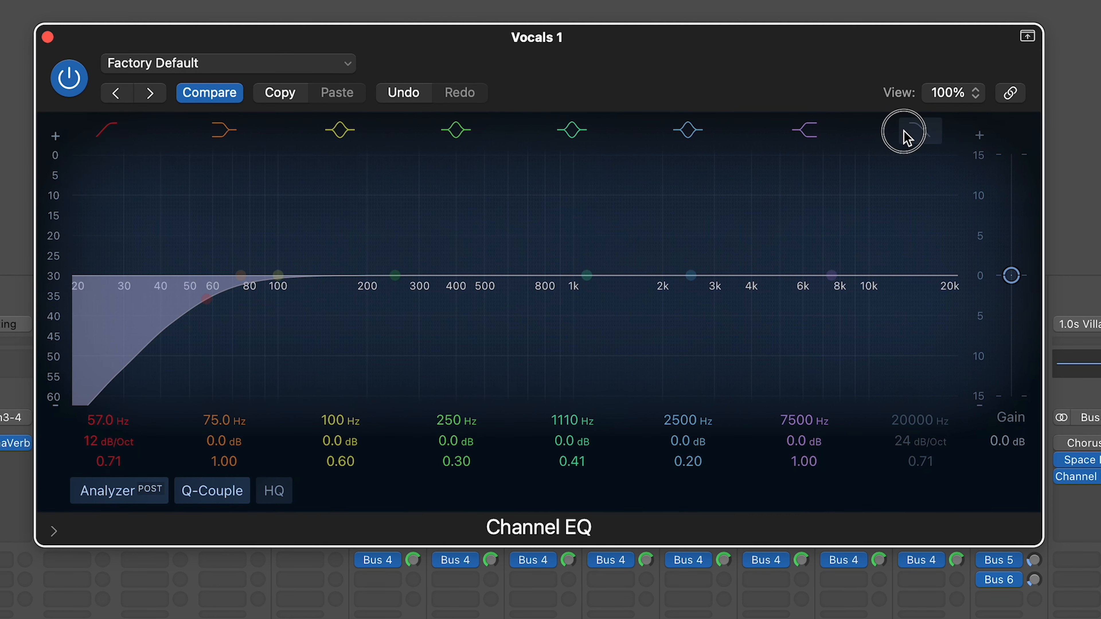
left_click_drag(954, 284, 912, 296)
left_click_drag(690, 276, 683, 245)
left_click_drag(394, 275, 391, 317)
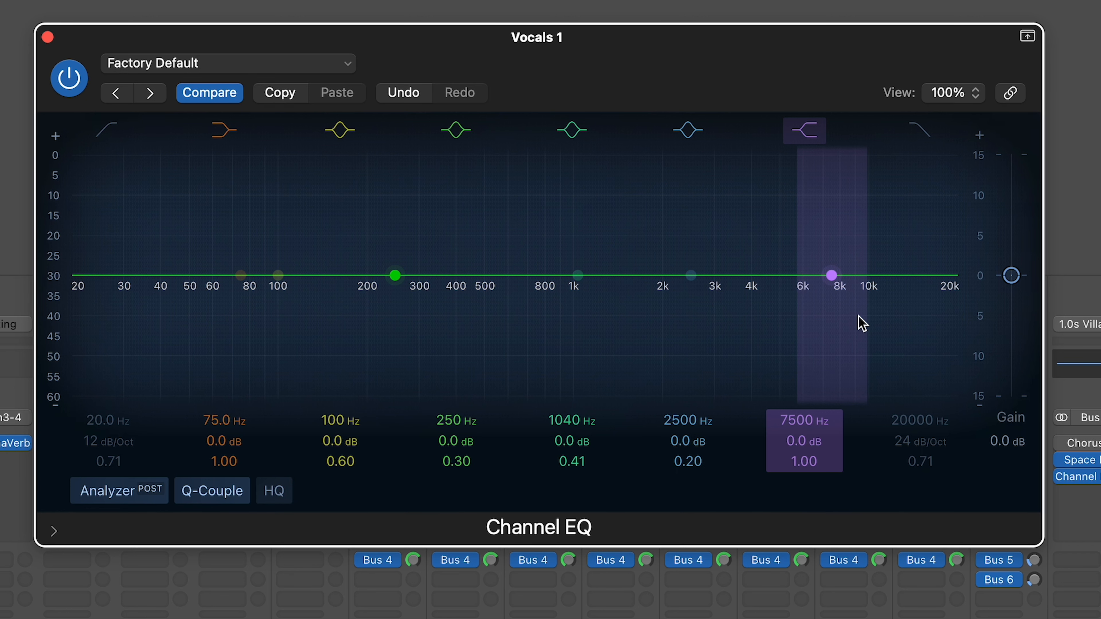
Step: Try a low cut at 31.2 Hz, a 1.7 dB boost at 1060 Hz and a slight high-shelf boost near 7500 Hz
left_click(109, 131)
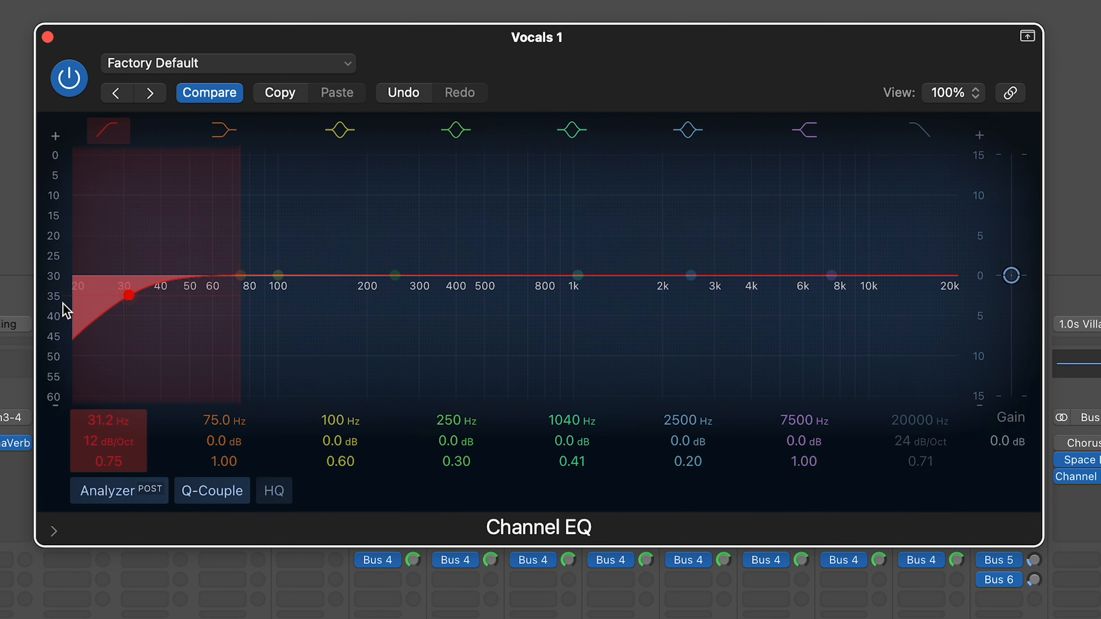
left_click_drag(595, 278, 597, 265)
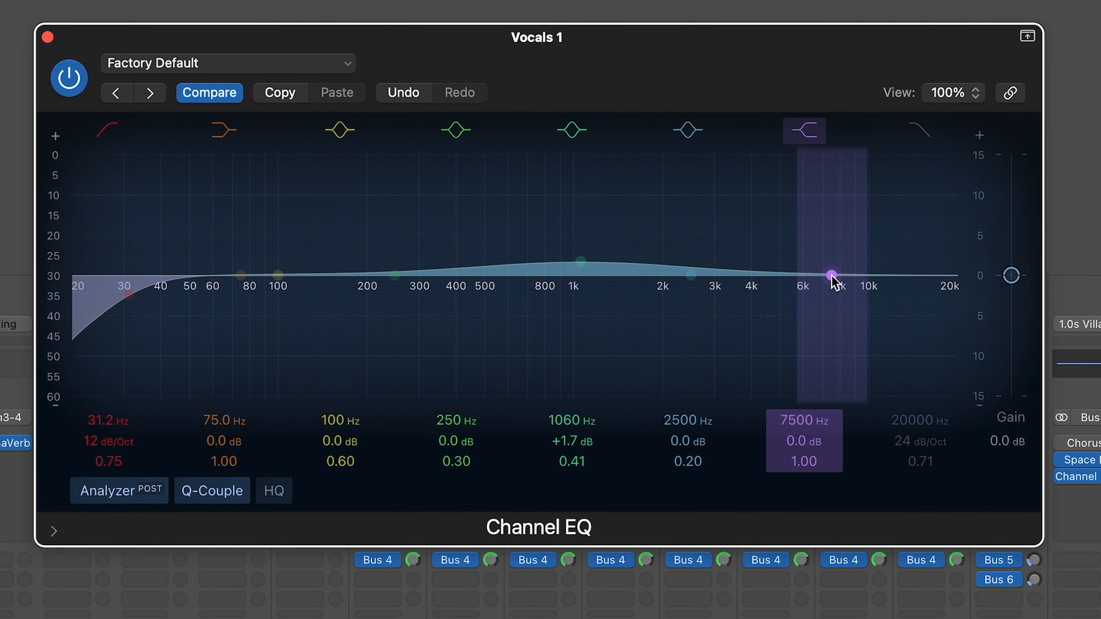
left_click_drag(834, 277, 838, 259)
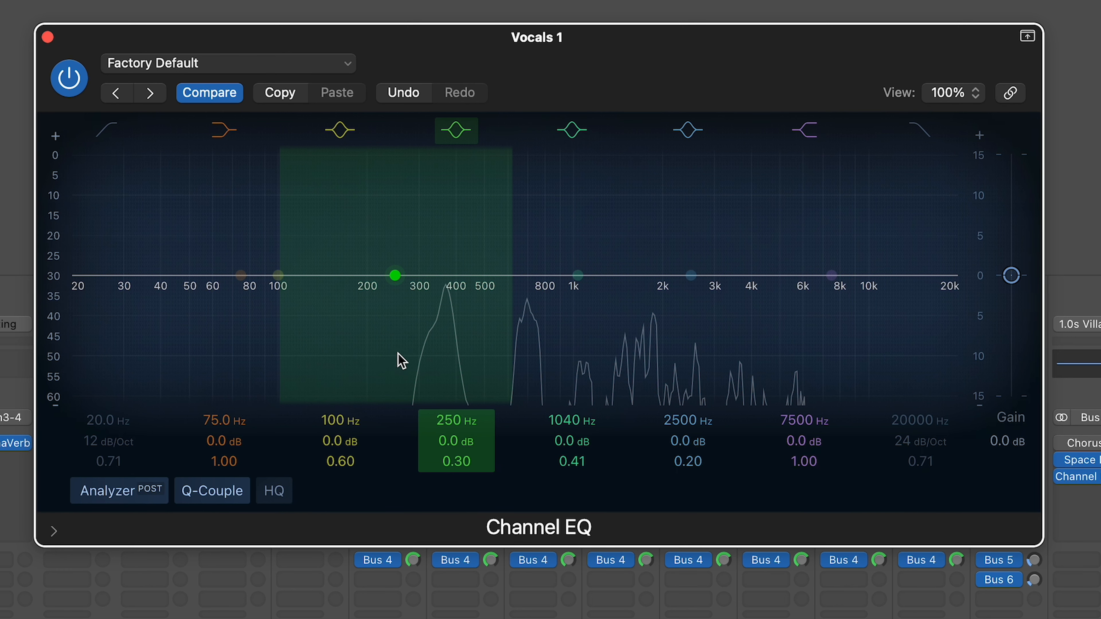
Step: Try enabling the low-cut filter and sweeping its cutoff up to about 250 Hz
left_click(112, 142)
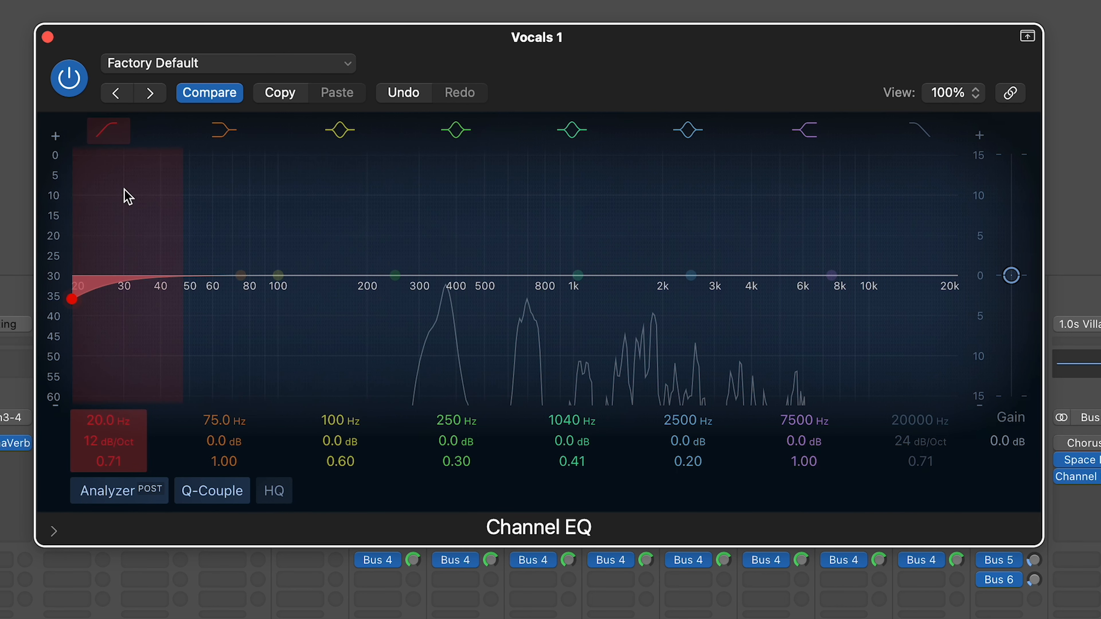
left_click_drag(74, 300, 396, 298)
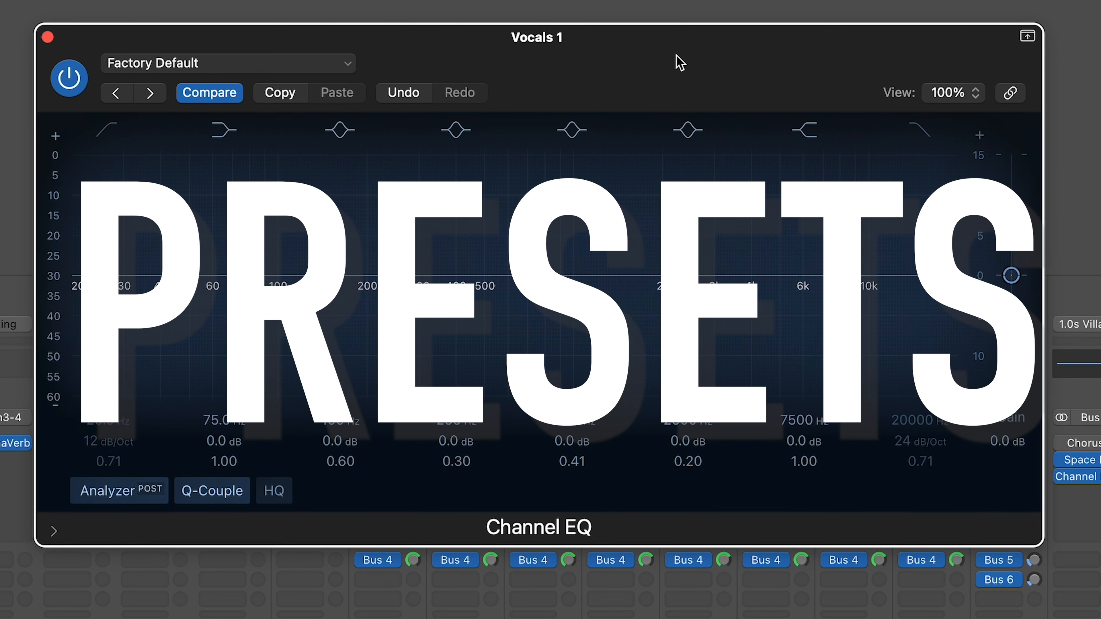
Step: Load the Clear Vocals preset from the Voice category into the Channel EQ
left_click(276, 68)
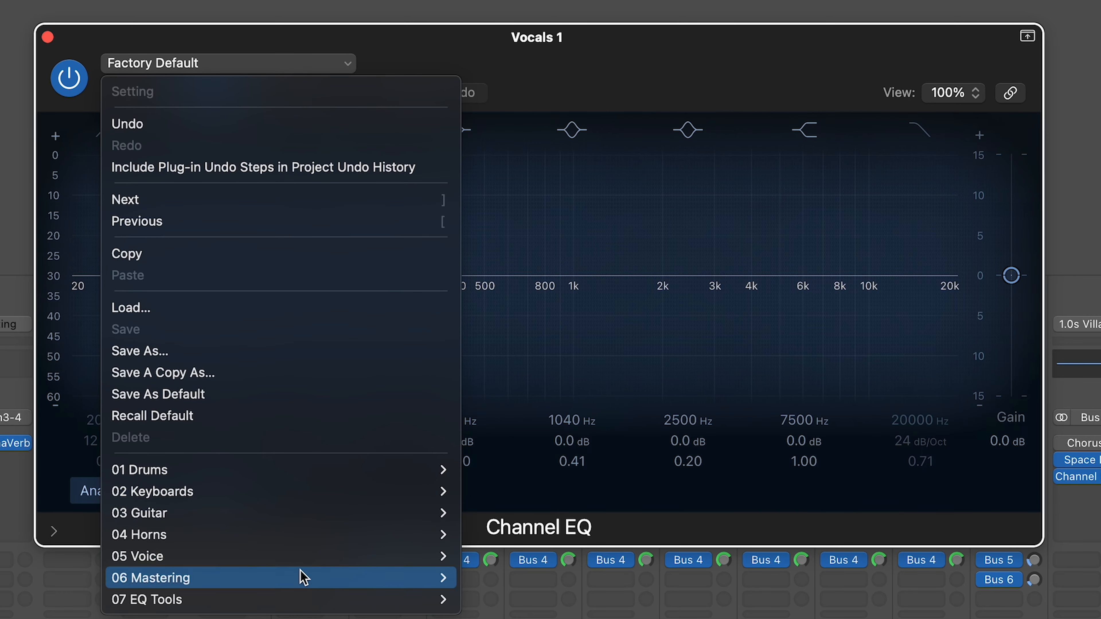
mouse_move(442, 556)
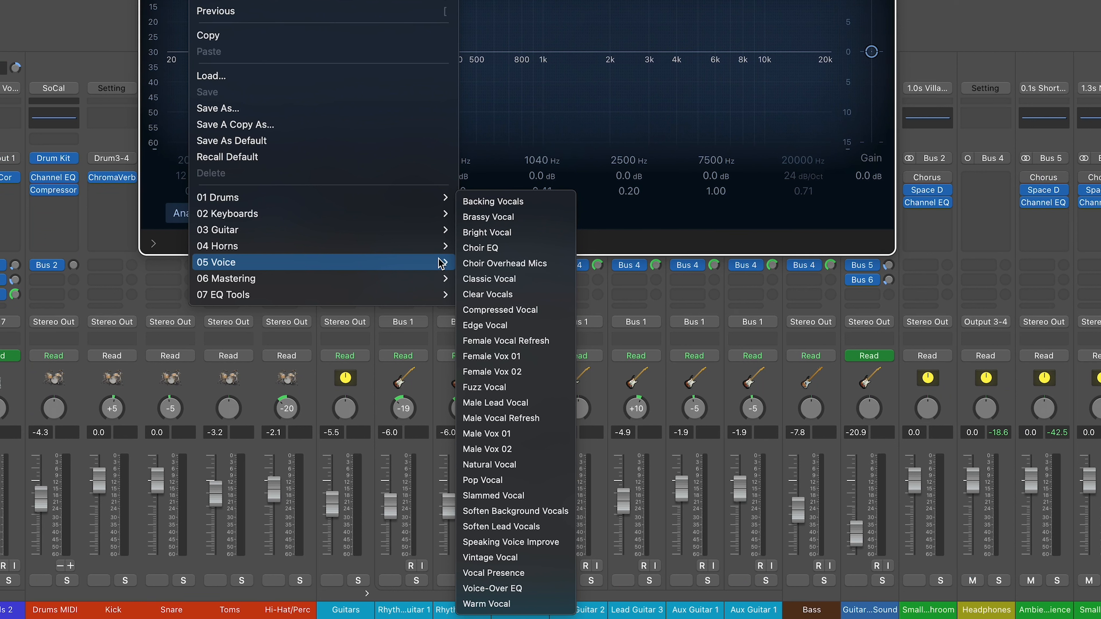
left_click(525, 295)
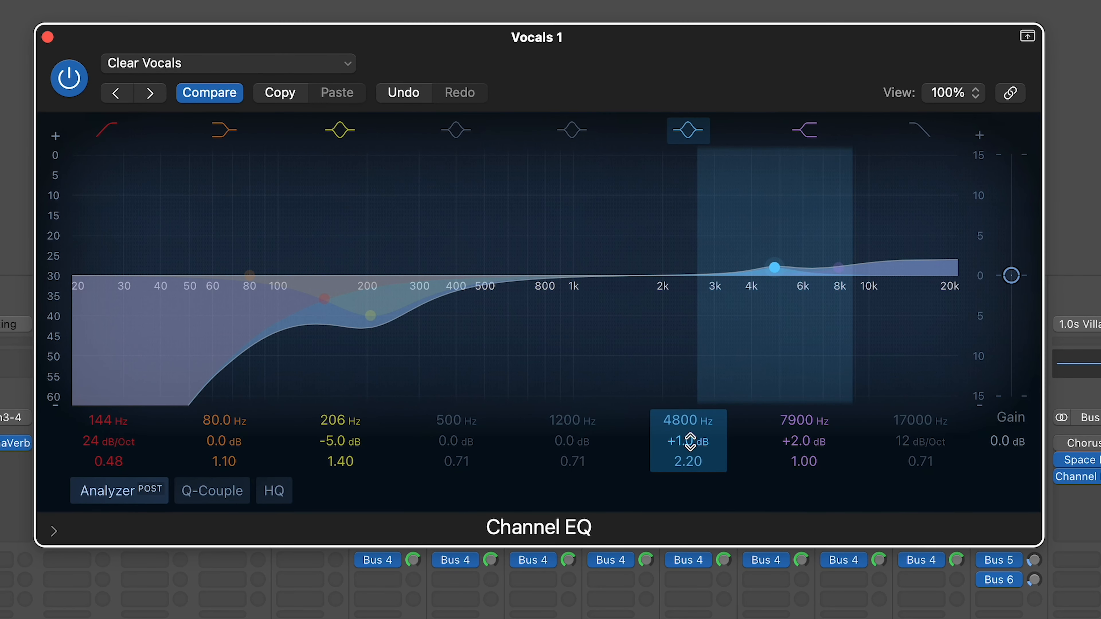
Step: Play the vocal and compare it with and without the Channel EQ by bypassing and re-enabling the plug-in
key("space")
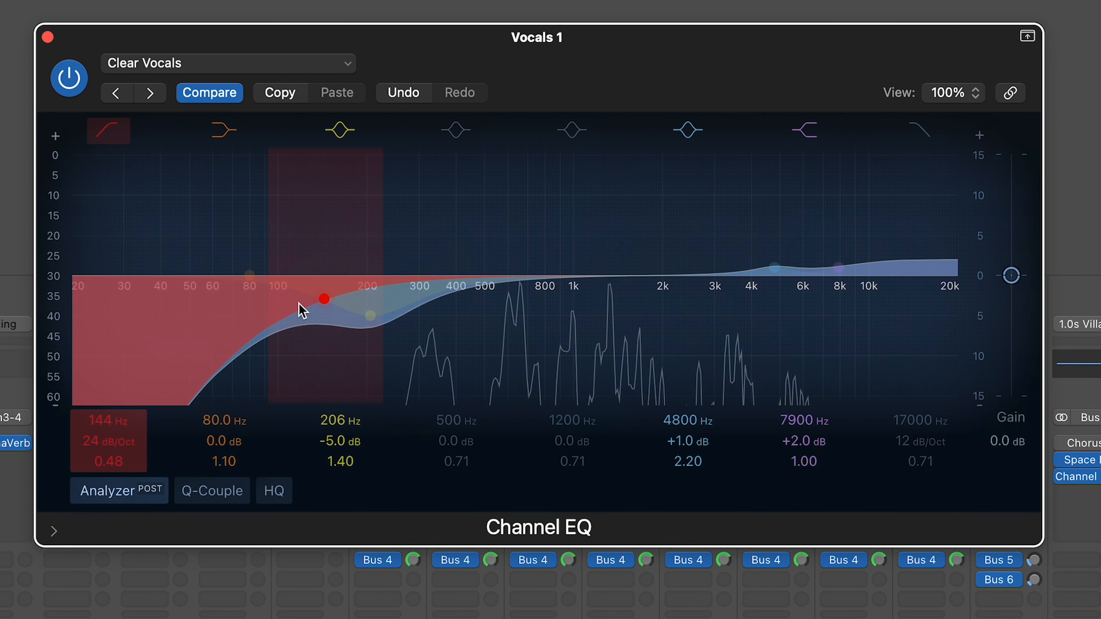
left_click(69, 79)
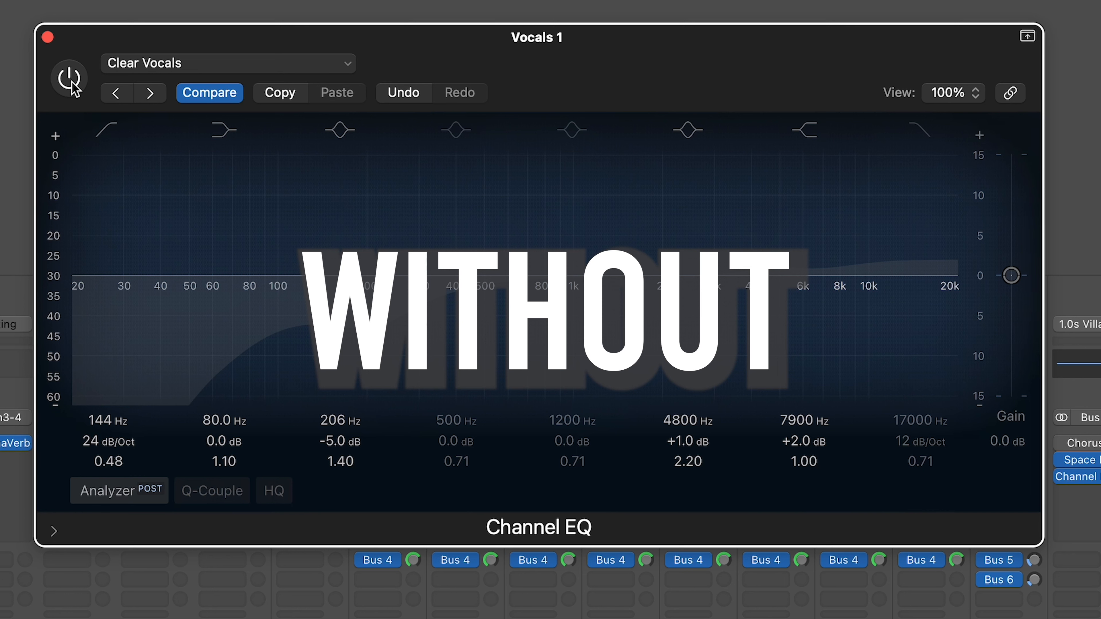
left_click(74, 89)
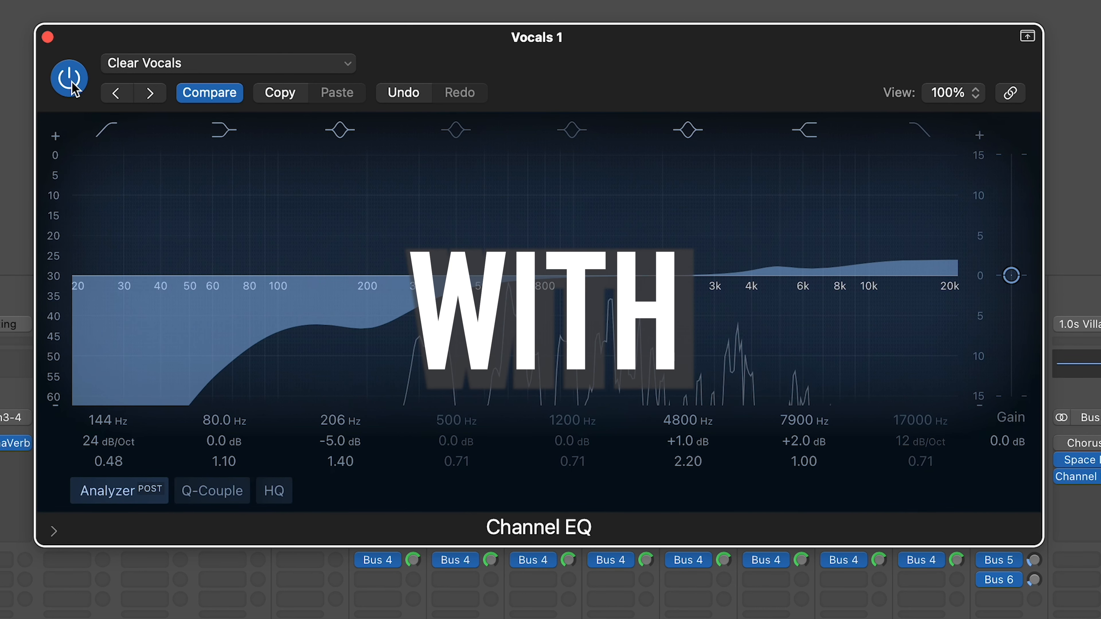
left_click(73, 89)
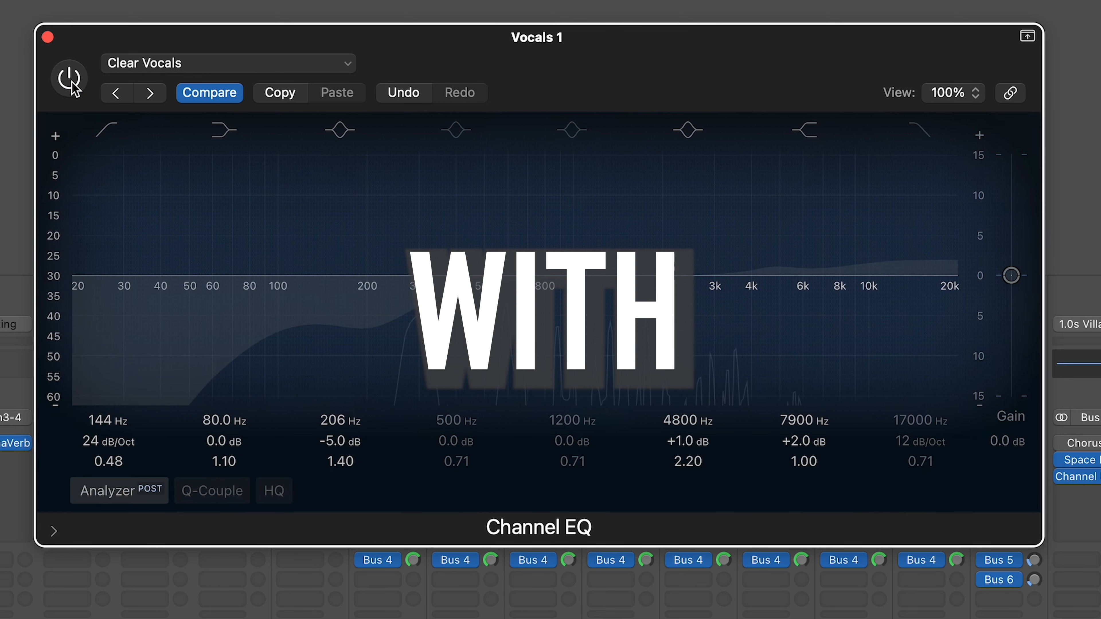
left_click(75, 90)
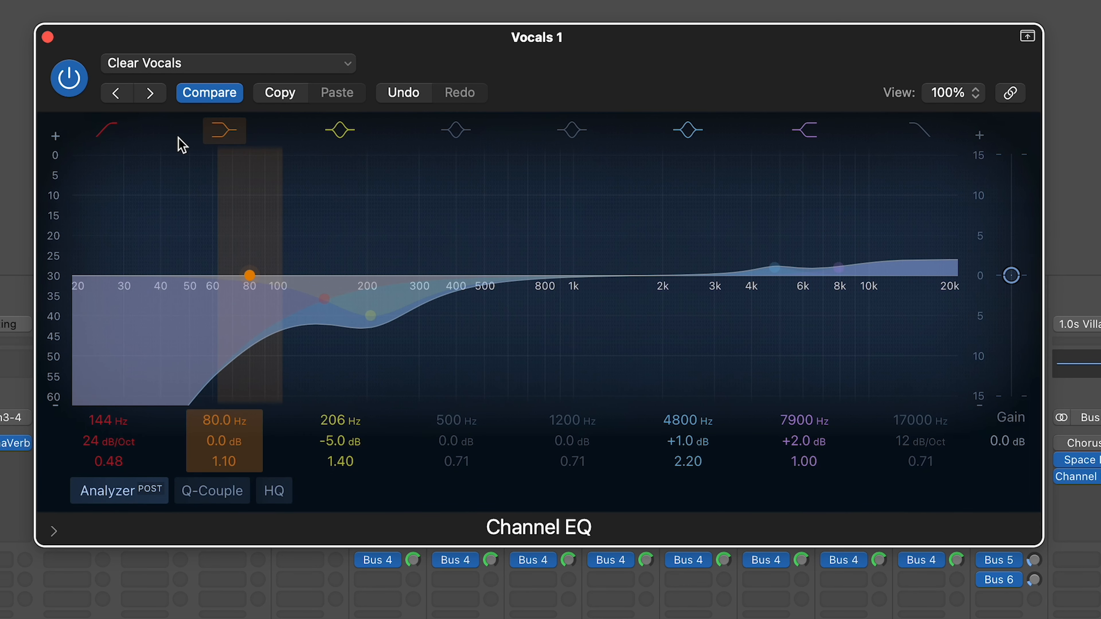
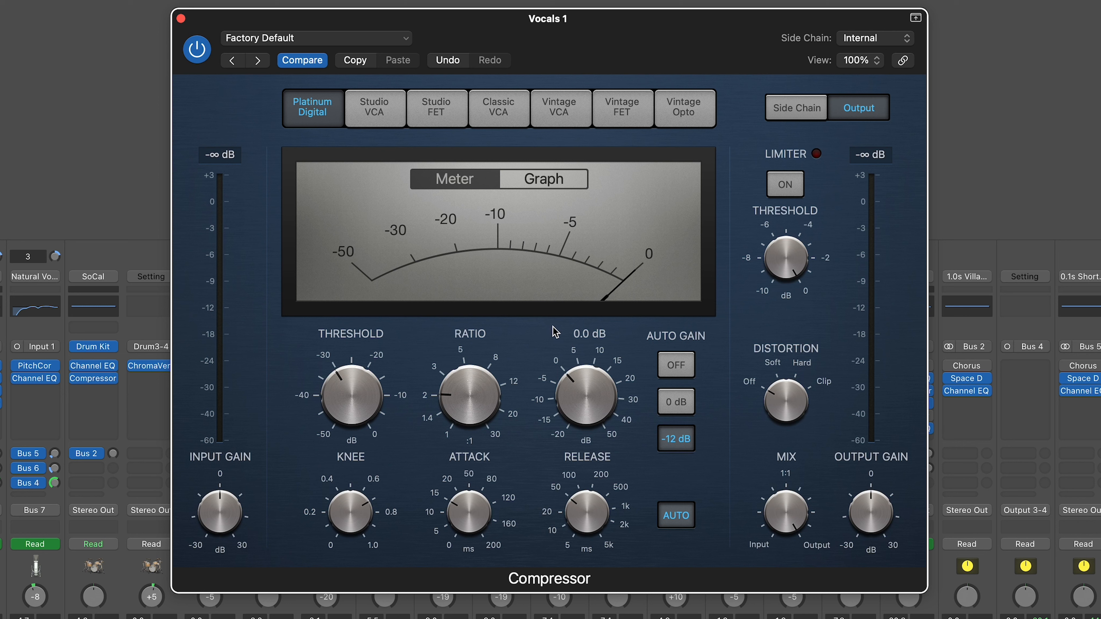
Step: Raise the compression ratio in the Vocals 1 Compressor
mouse_move(463, 409)
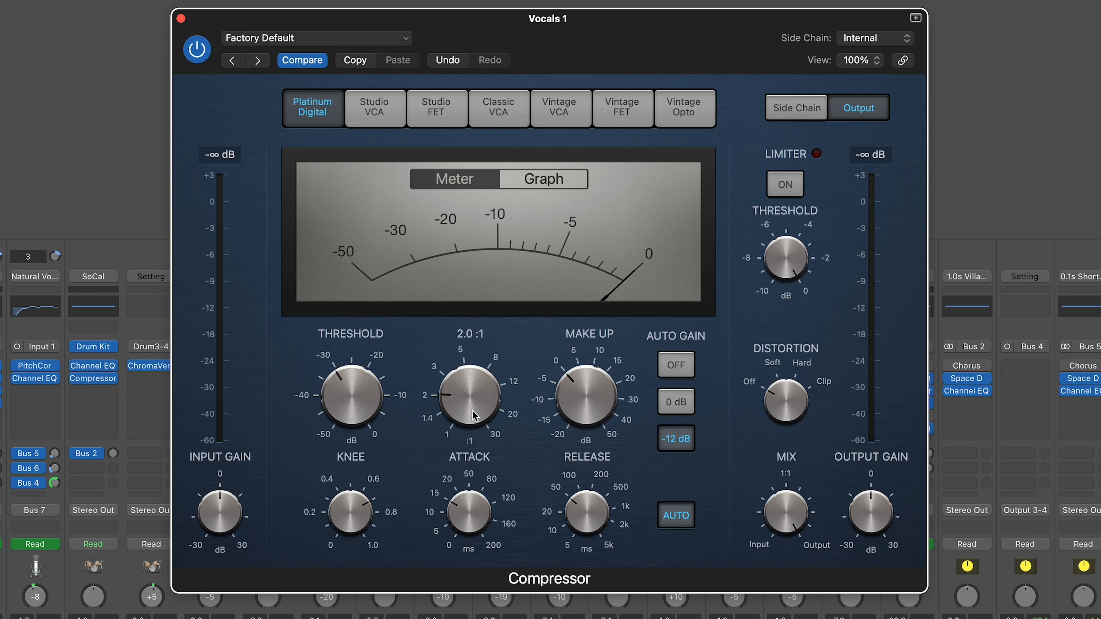
left_click_drag(473, 417, 464, 360)
left_click_drag(478, 419, 468, 368)
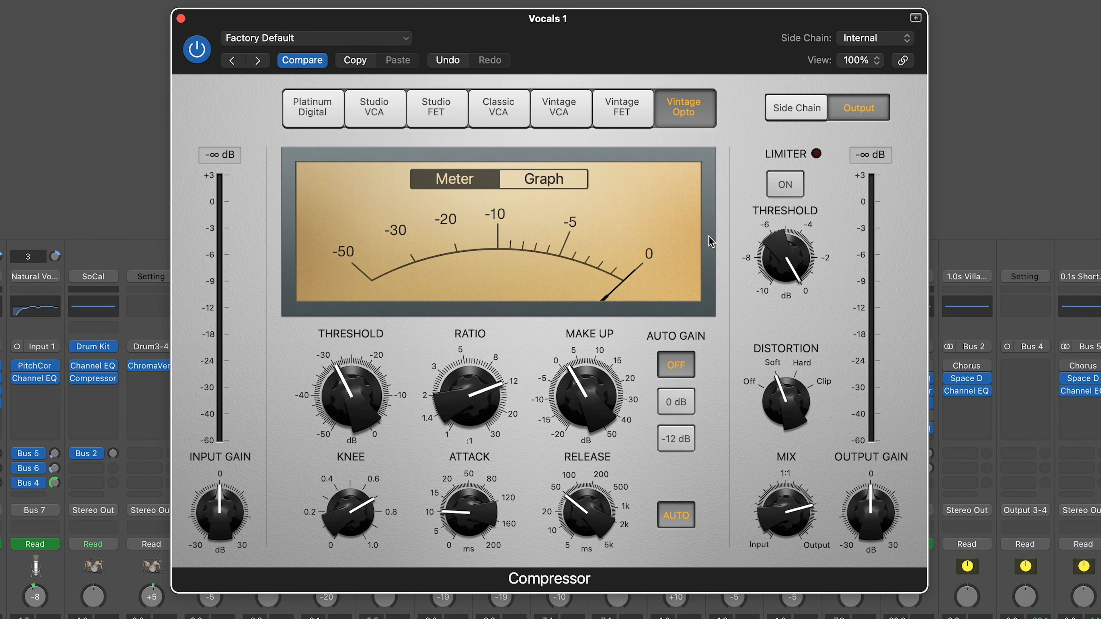
Step: Review the Compressor's threshold, ratio and make-up controls, and compare the vocal with the Vintage Opto compression bypassed and enabled
left_click(351, 406)
mouse_move(456, 380)
mouse_move(590, 406)
left_click(198, 55)
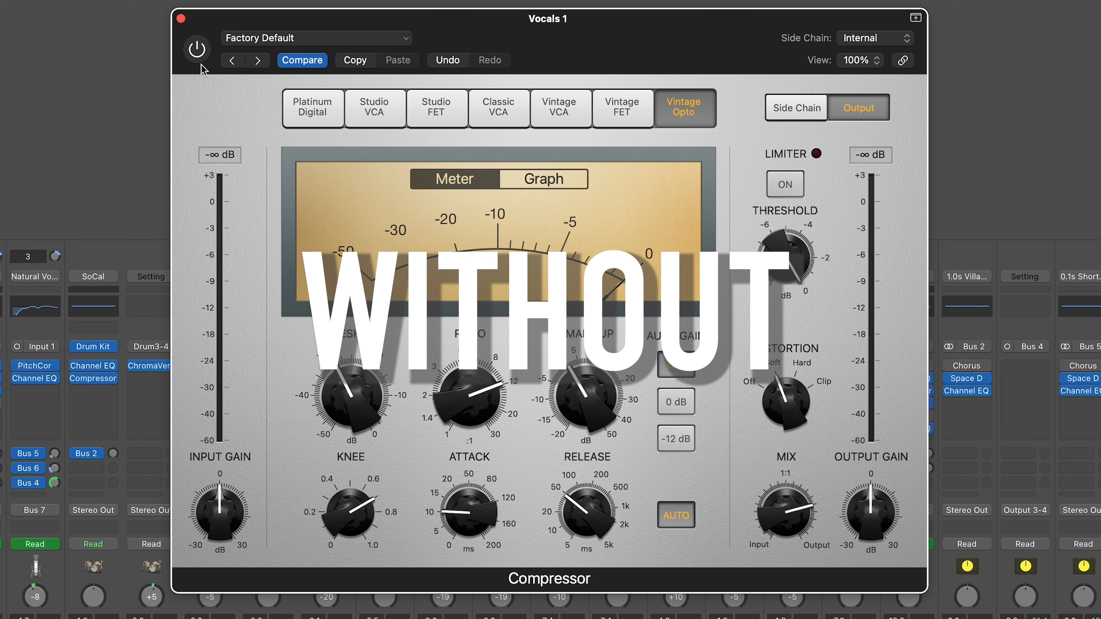
left_click(199, 60)
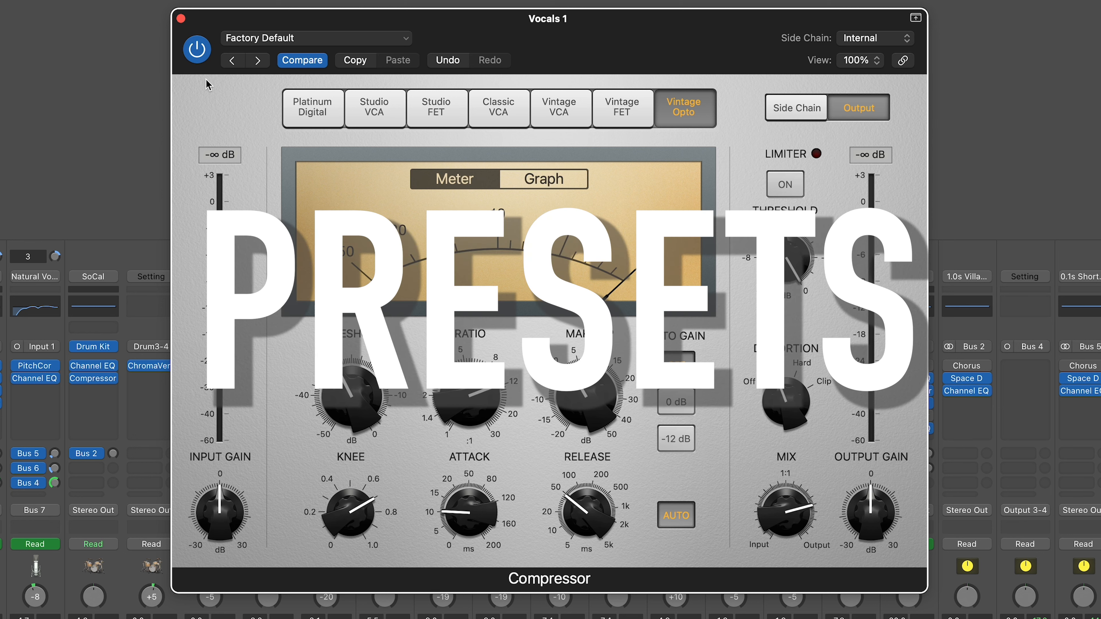
Step: Load the Studio Vocal preset from the Voice category into the Compressor
left_click(322, 39)
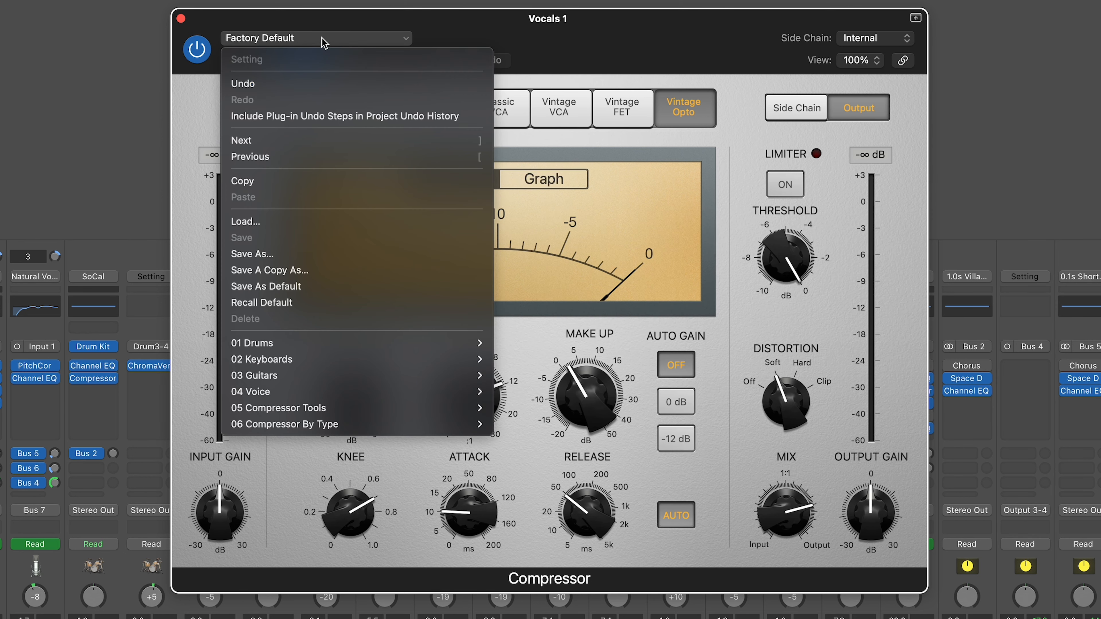
mouse_move(294, 397)
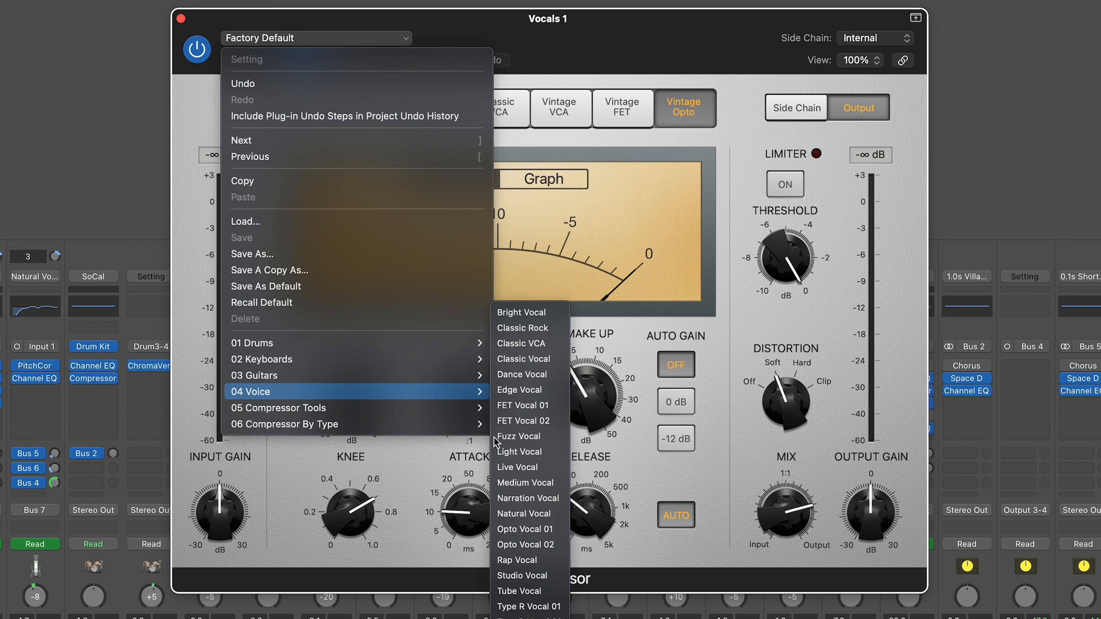
left_click(538, 577)
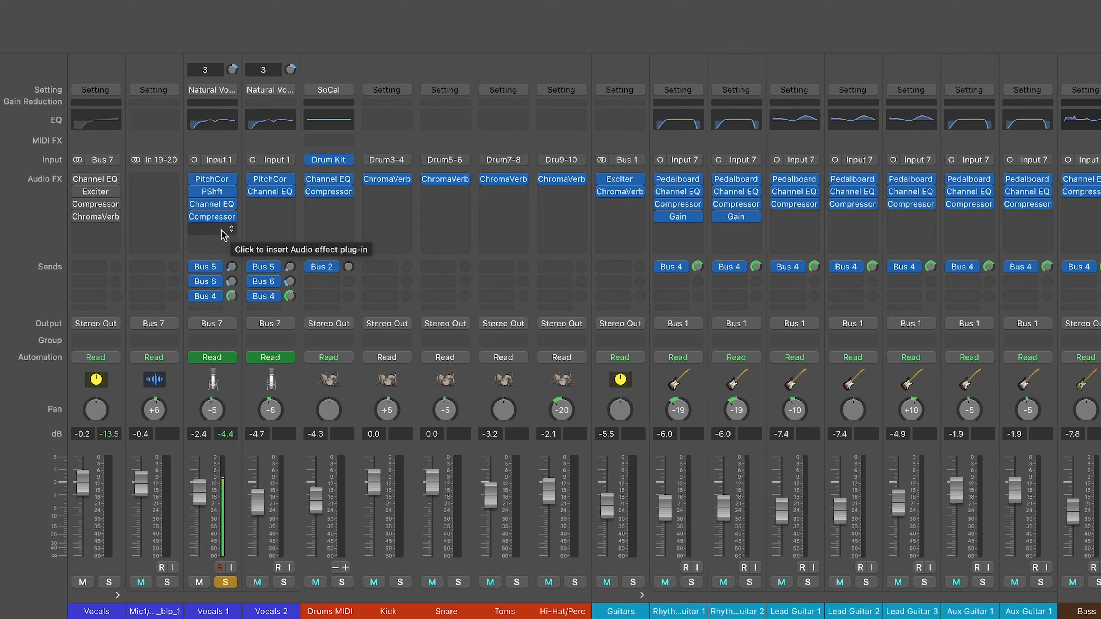
Step: Insert a mono ChromaVerb reverb in the empty Audio FX slot below the Compressor on Vocals 1
left_click(222, 231)
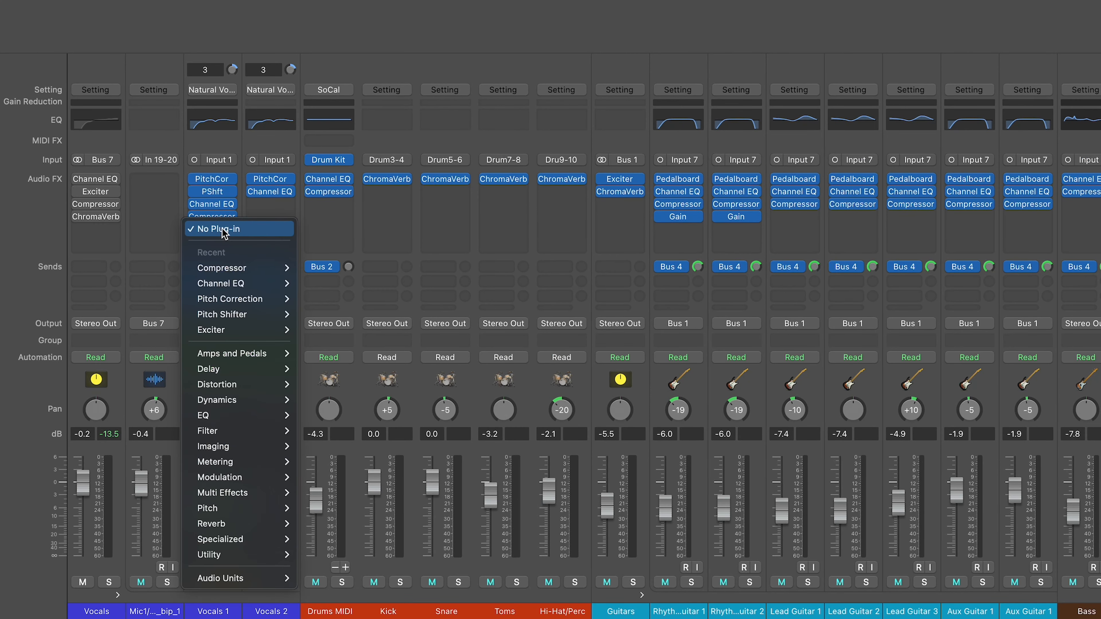
mouse_move(269, 524)
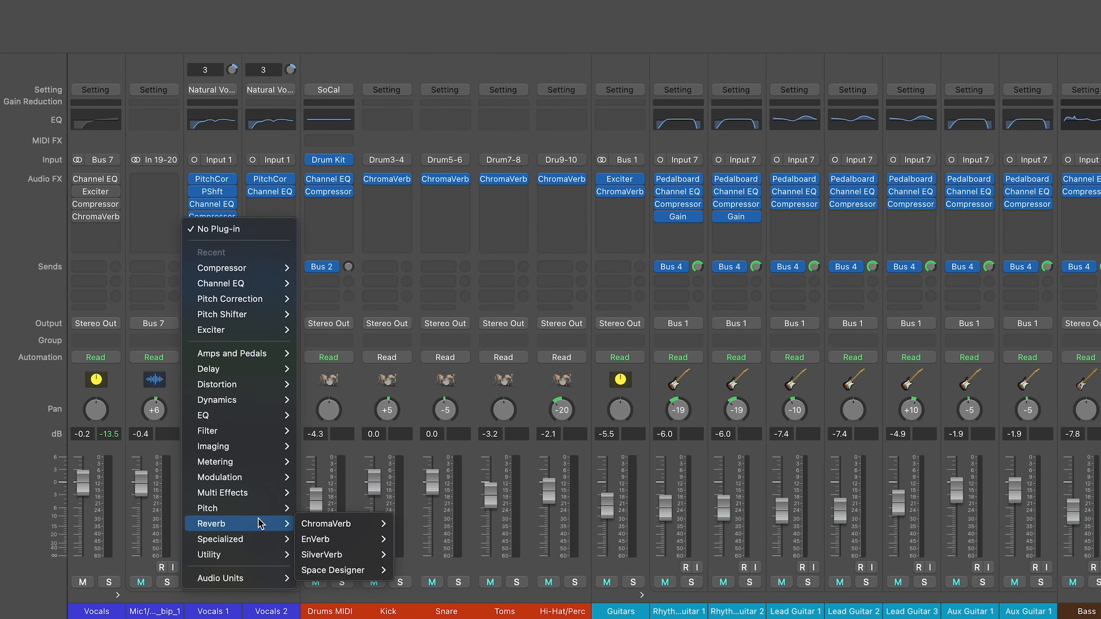
mouse_move(336, 526)
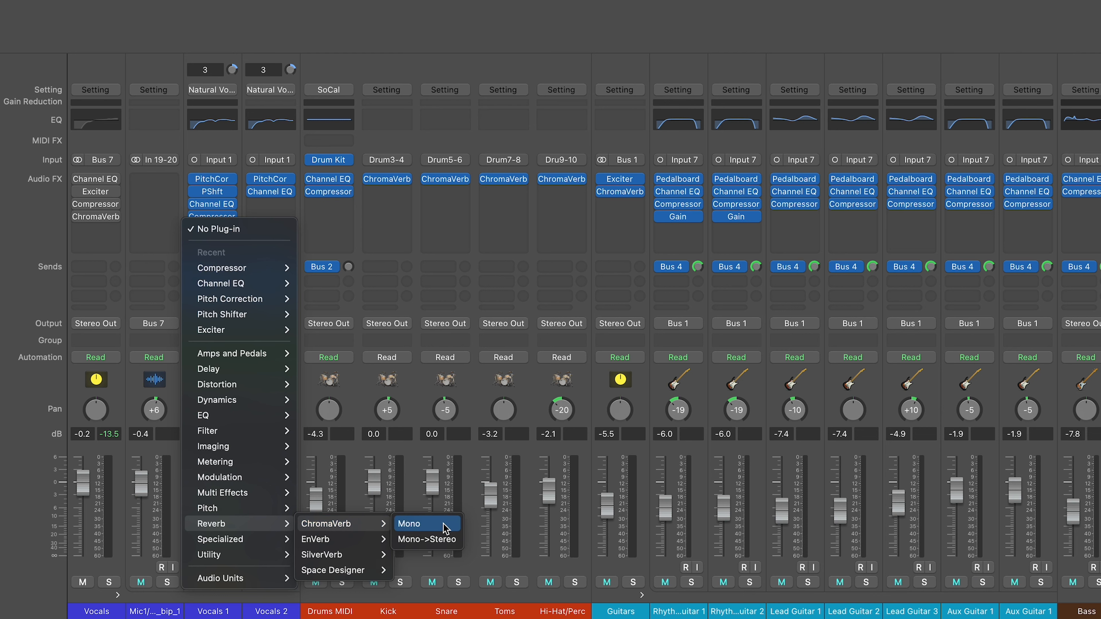
left_click(446, 525)
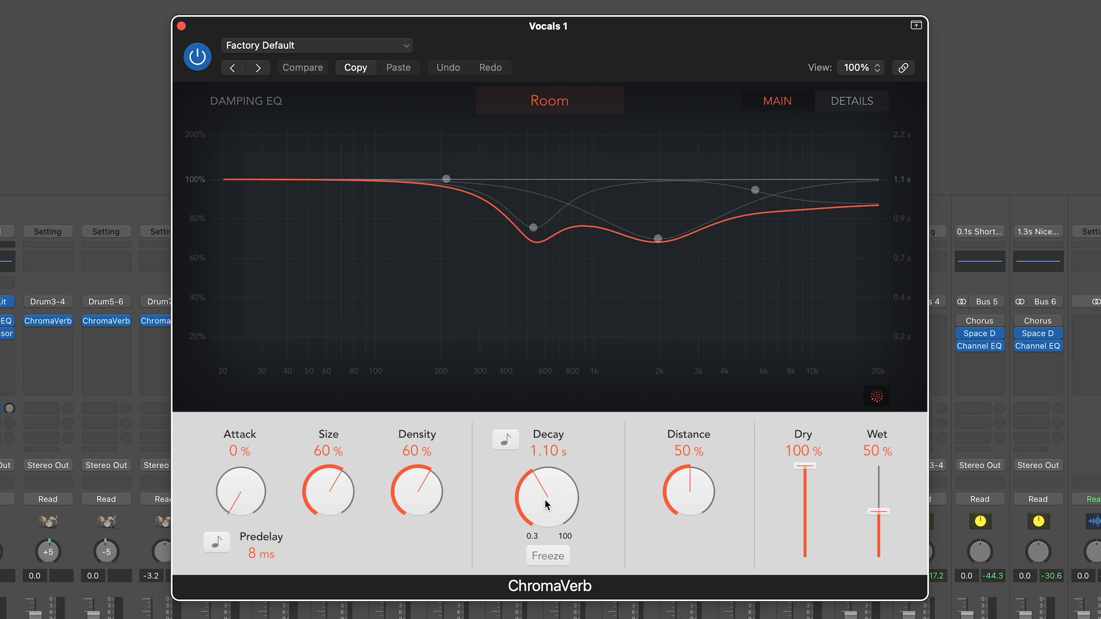
Step: Lower ChromaVerb's Wet level to 42% and compare the vocal with the reverb bypassed and enabled
mouse_move(547, 503)
left_mouse_down()
mouse_move(546, 514)
mouse_move(548, 505)
left_mouse_up()
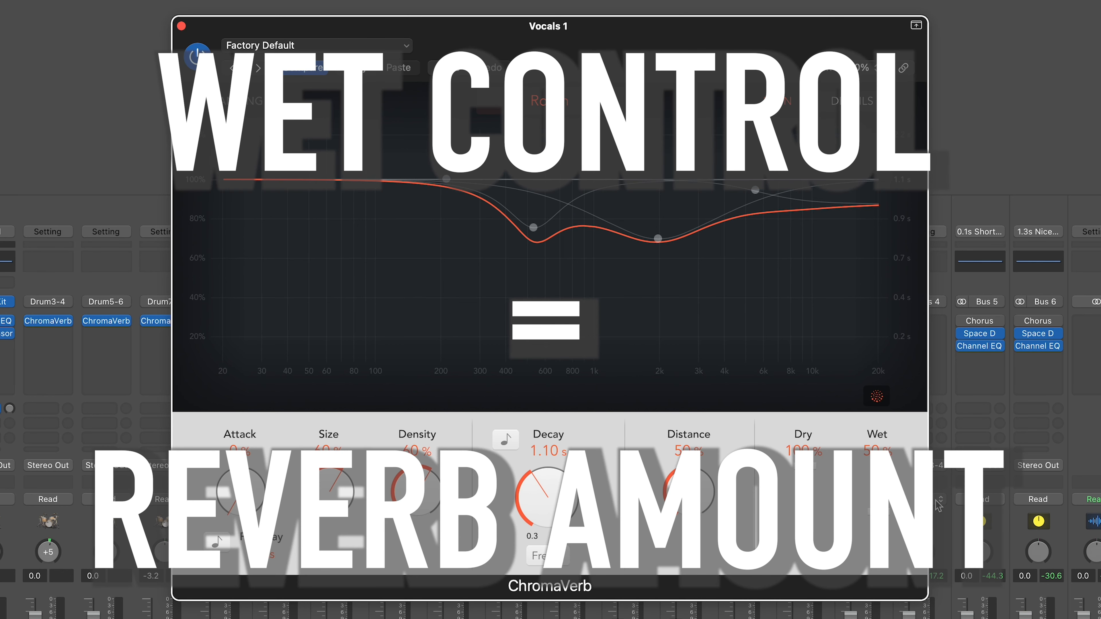
mouse_move(878, 512)
left_mouse_down()
mouse_move(878, 496)
mouse_move(878, 517)
left_mouse_up()
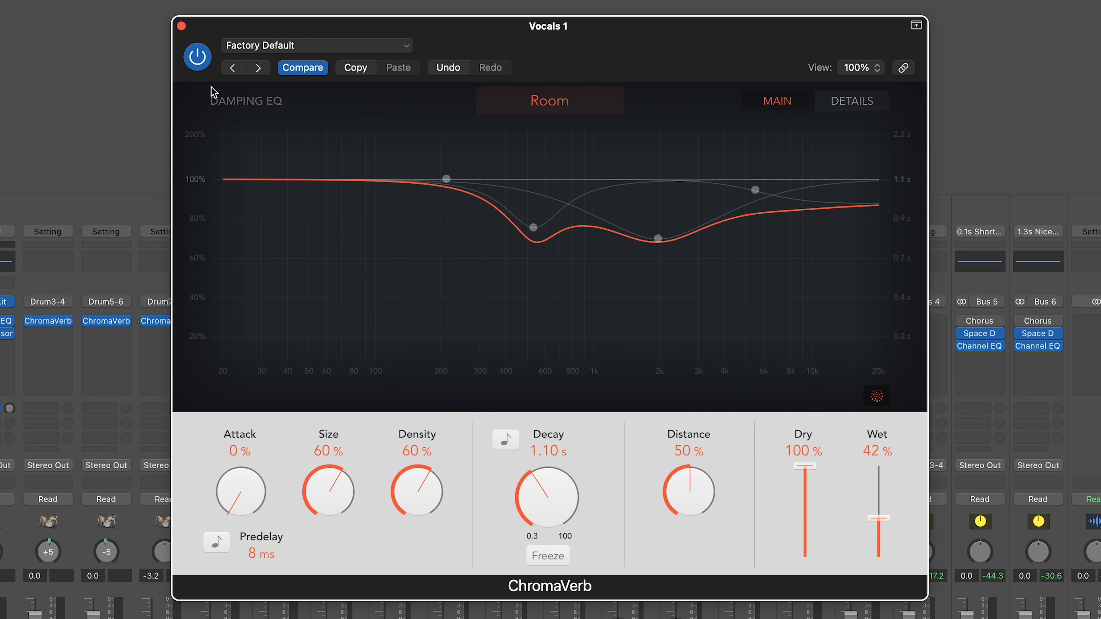
left_click(200, 65)
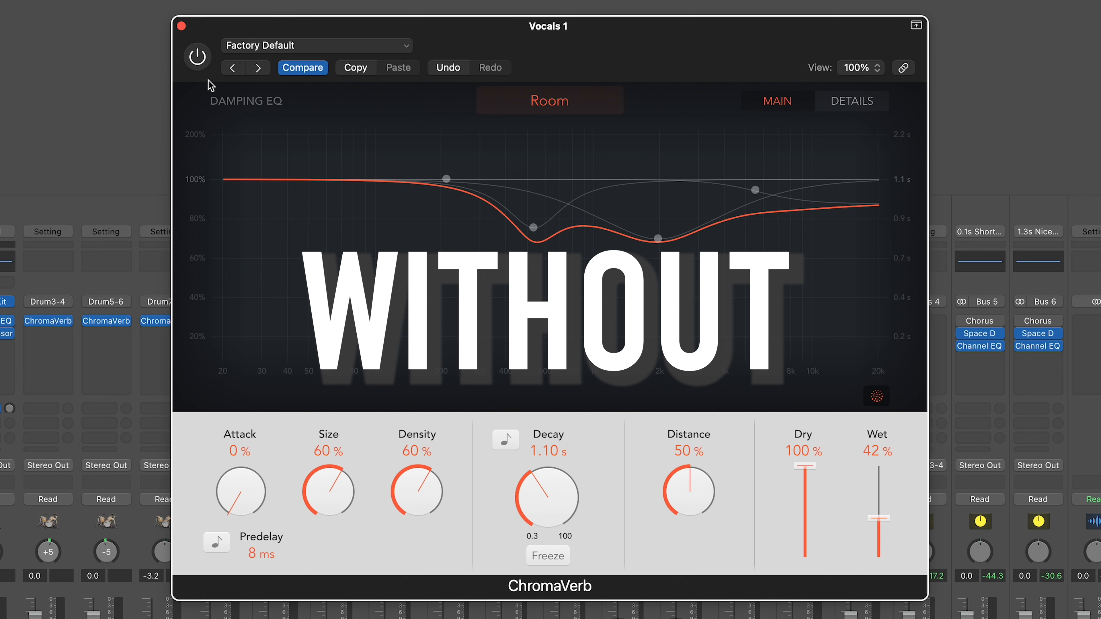
left_click(198, 59)
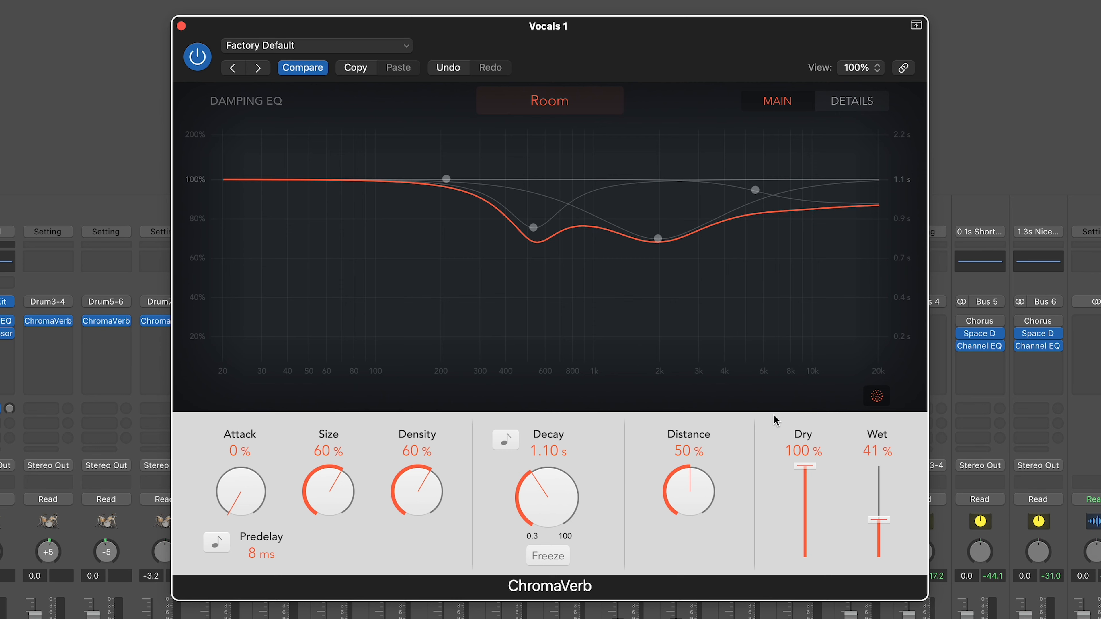
Step: Load the Studio One preset from the Rooms category into ChromaVerb
left_click(403, 45)
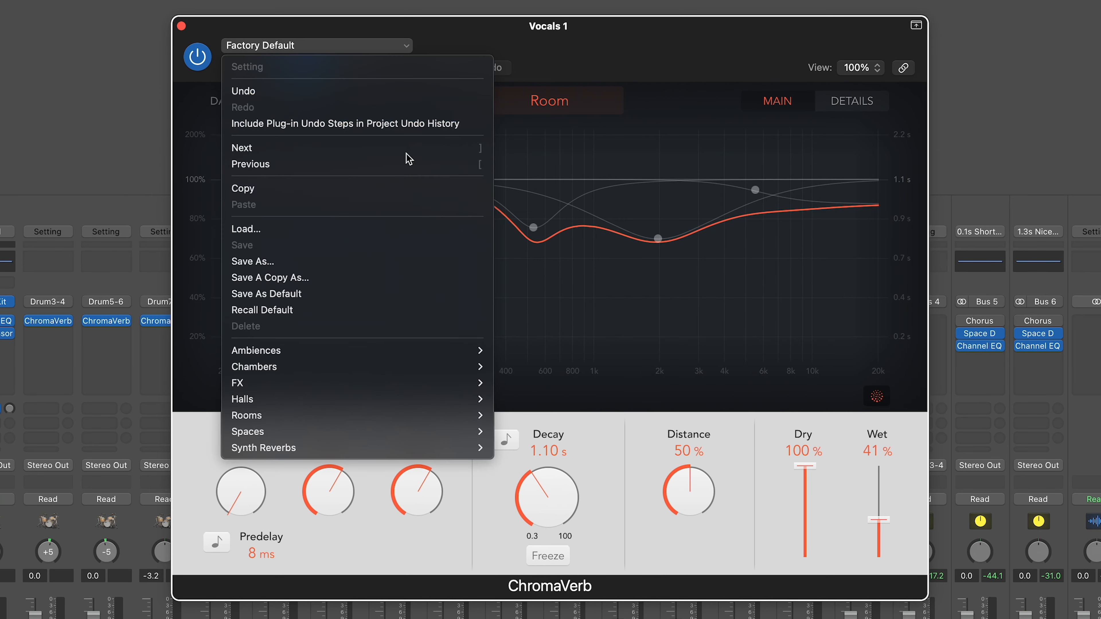
mouse_move(396, 389)
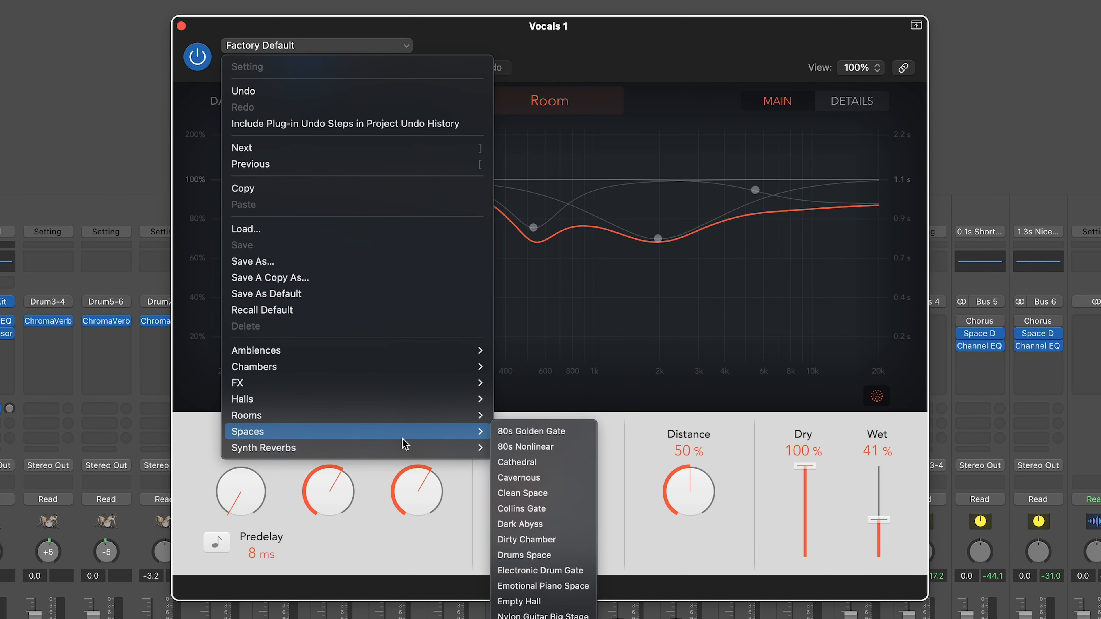
mouse_move(412, 356)
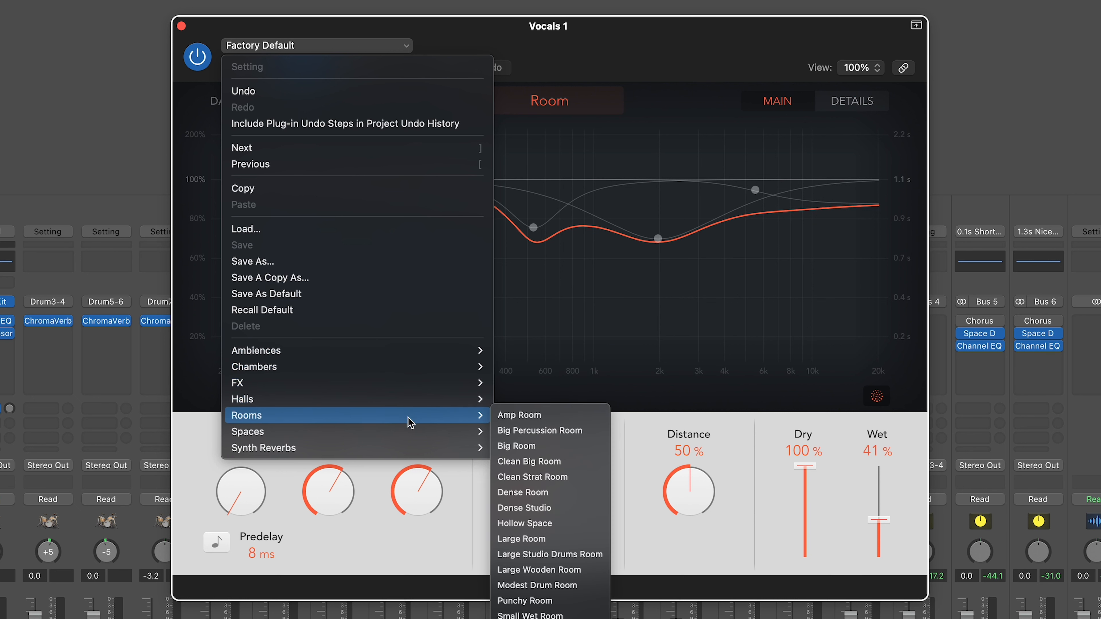
mouse_move(410, 433)
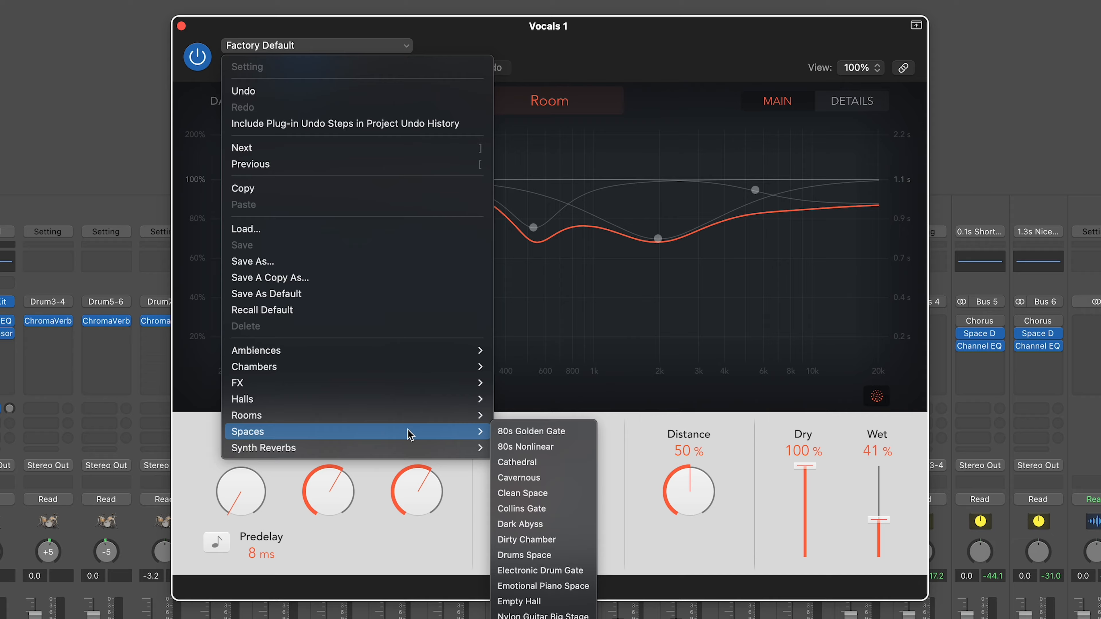
mouse_move(416, 416)
left_click(532, 515)
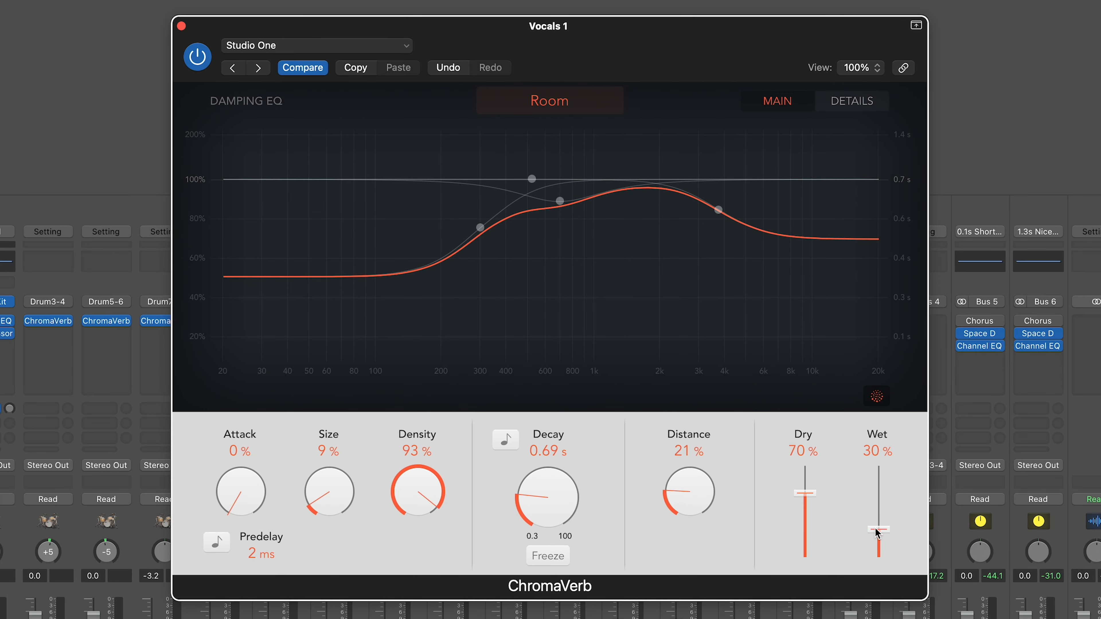
Step: Play the vocal and set ChromaVerb's Dry level to 80% and Wet level to 25%
key("space")
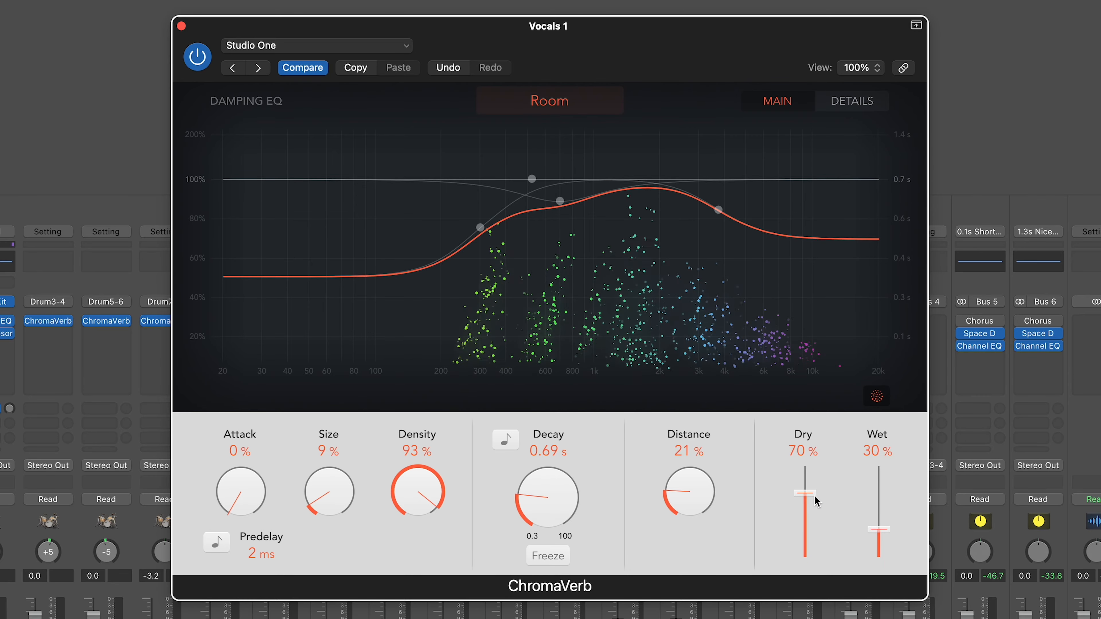
left_click_drag(814, 497, 814, 488)
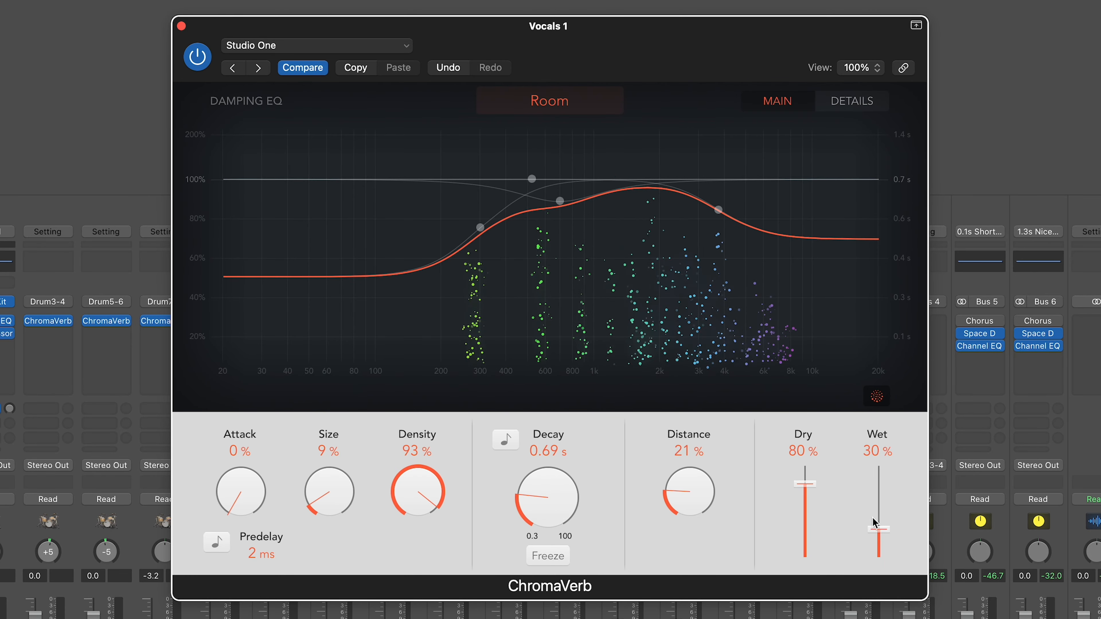
left_click_drag(876, 524, 875, 529)
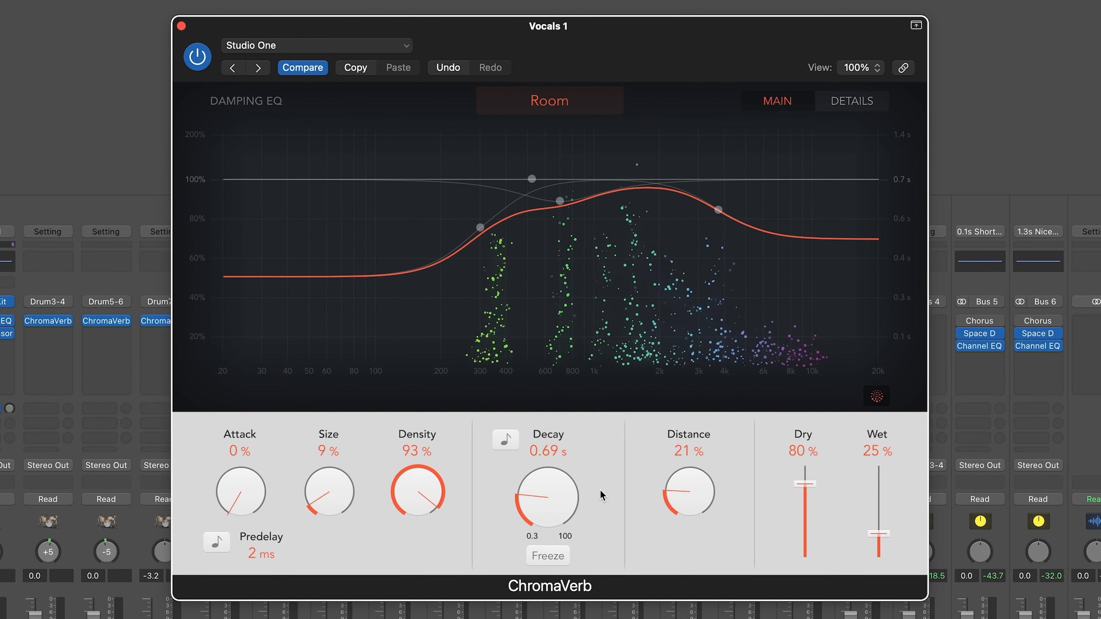